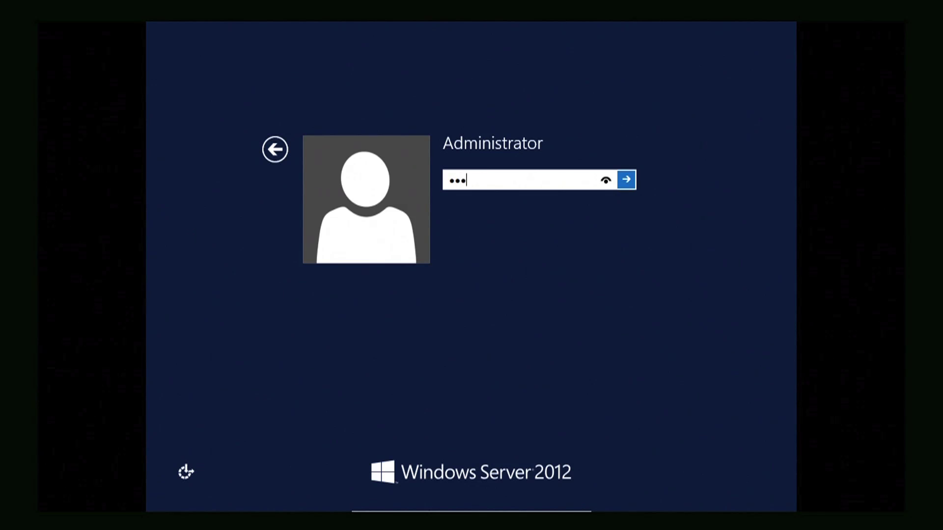
- Sign in to the server's Administrator account by entering the account password
type("•••")
left_click(633, 186)
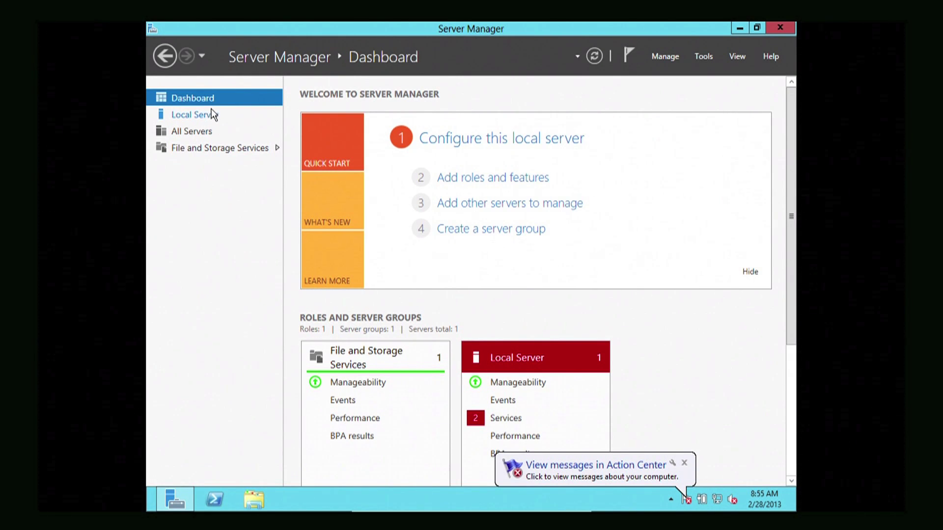
- Start adding roles to the local server as a role-based or feature-based installation, with SERVER from the server pool as destination
left_click(211, 116)
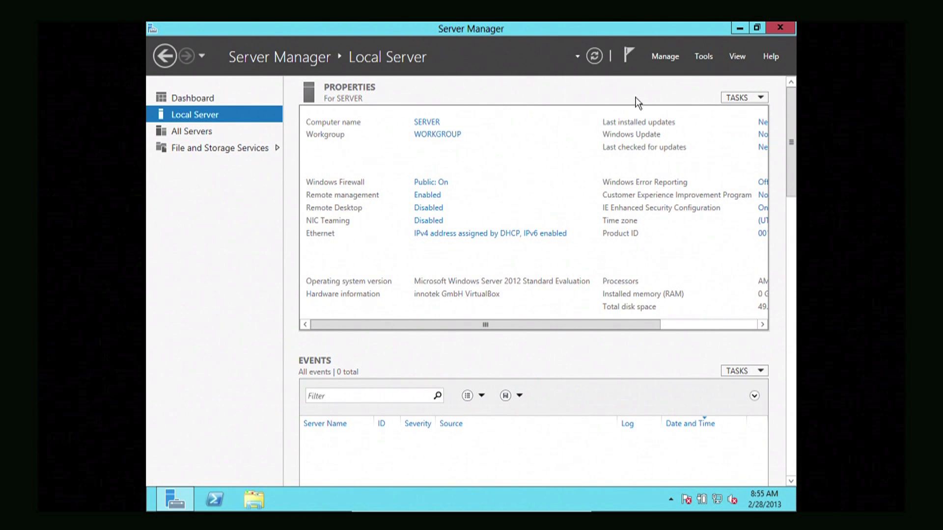
left_click(664, 57)
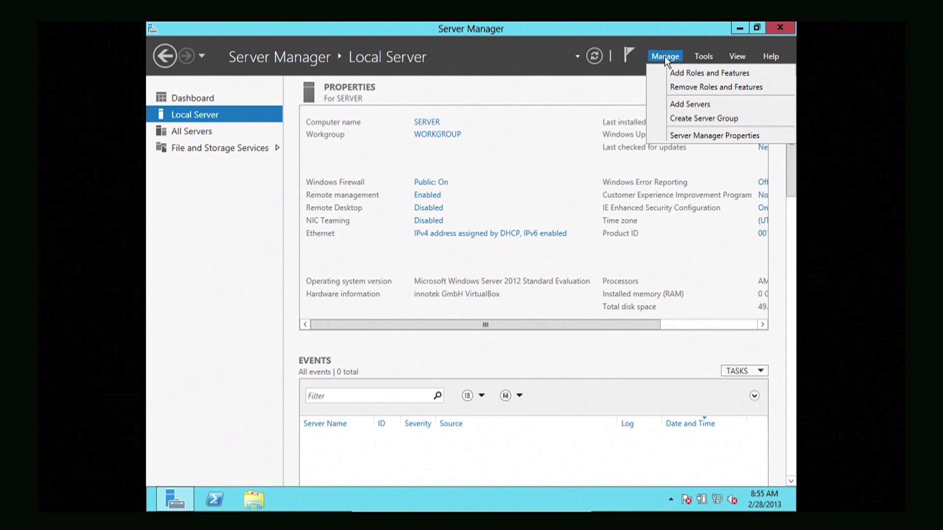
left_click(690, 74)
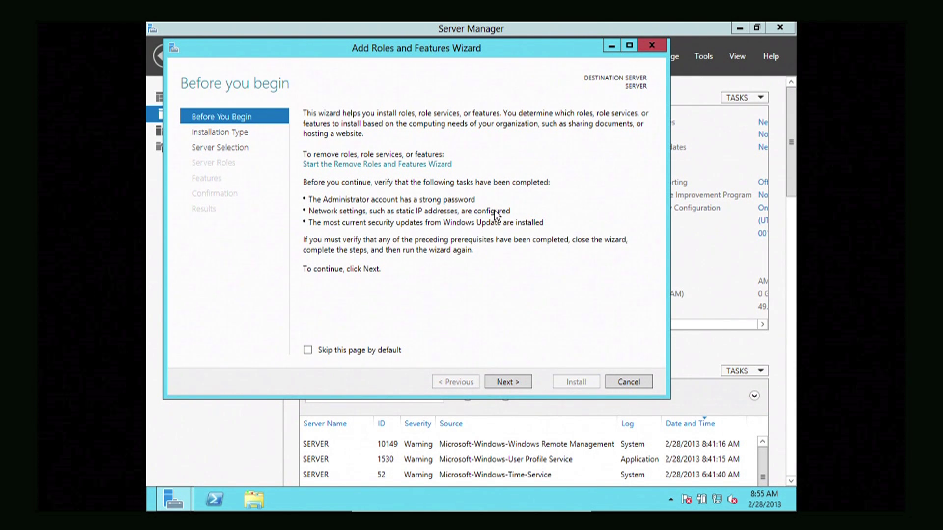
left_click(494, 381)
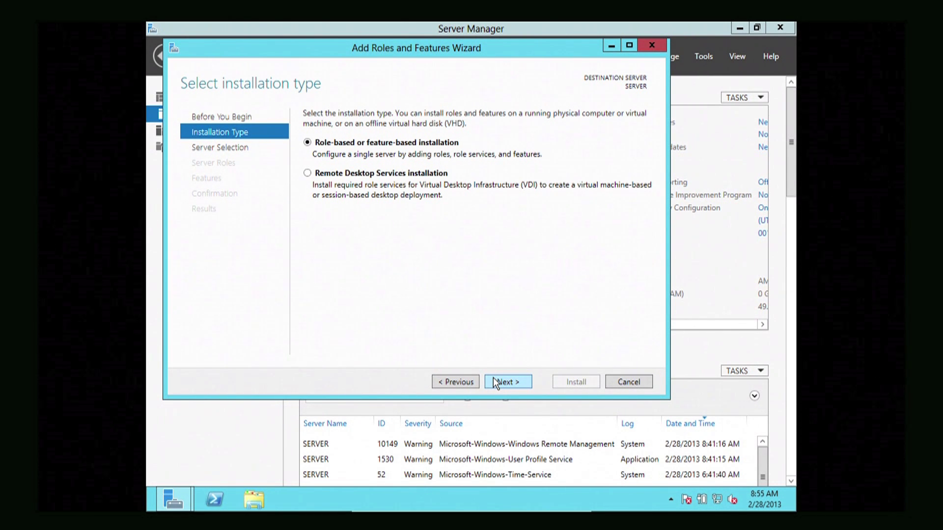
left_click(496, 382)
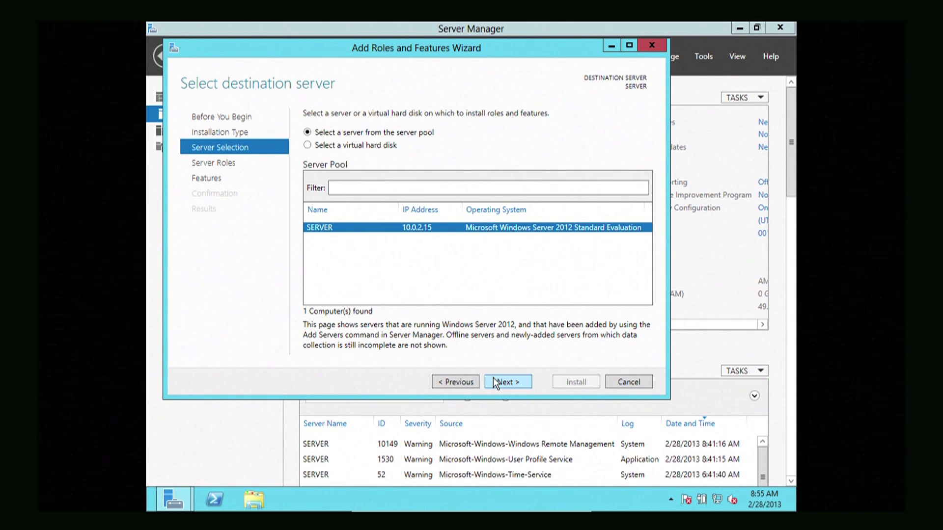
left_click(496, 382)
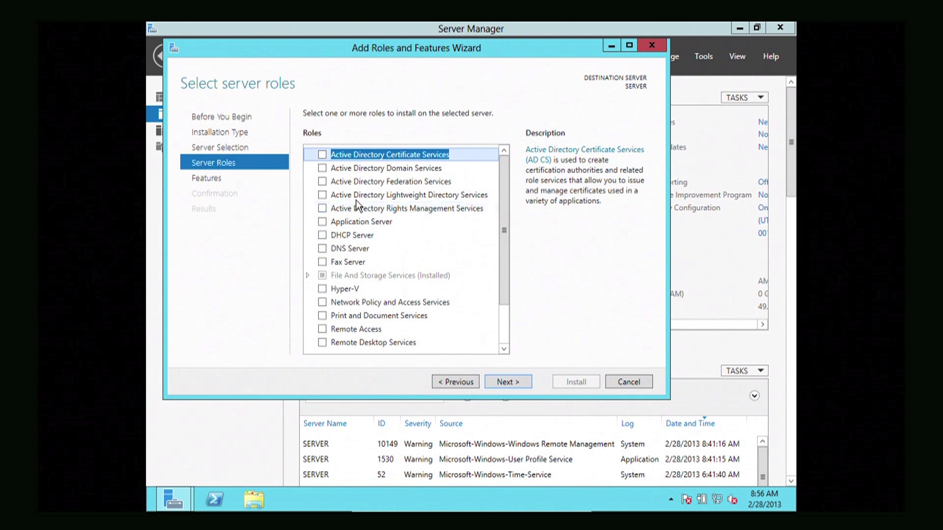
- Select the Active Directory Domain Services, DHCP Server and DNS Server roles with their required management tools, continuing despite the static IP warnings
left_click(323, 168)
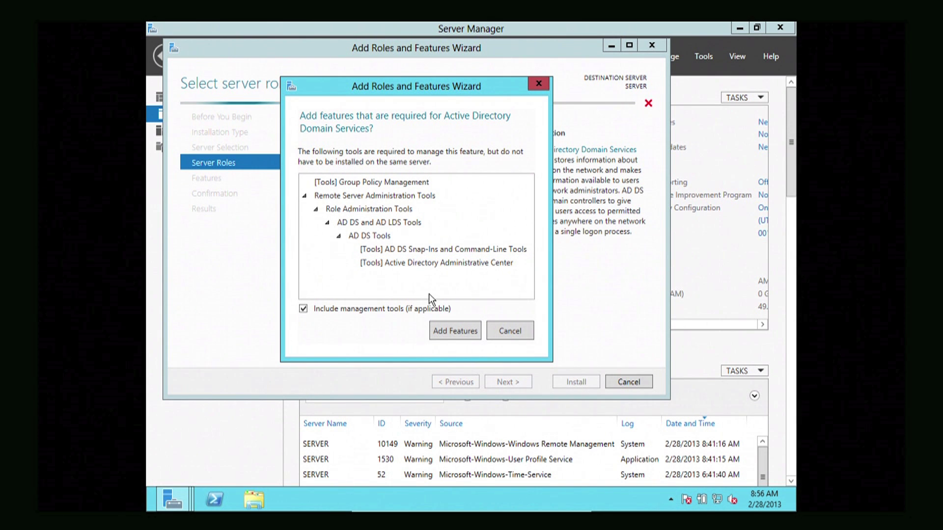
left_click(449, 330)
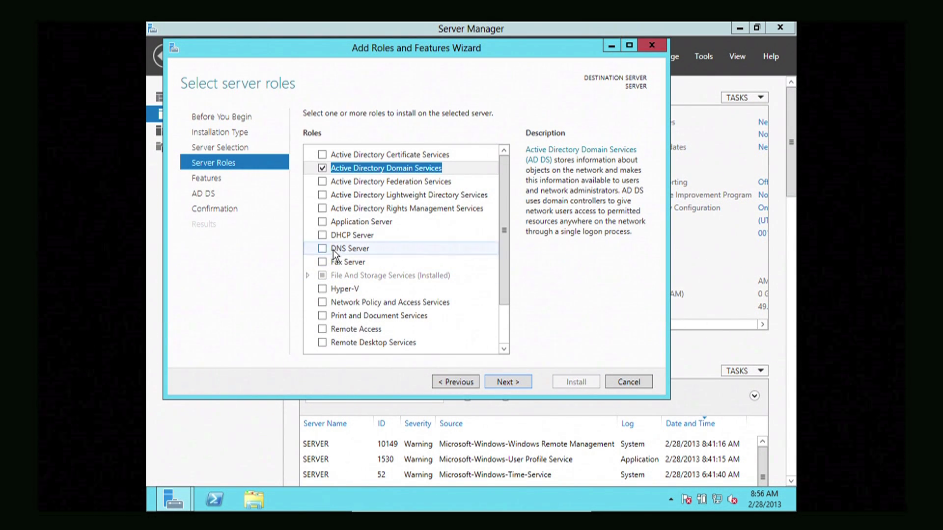
left_click(323, 235)
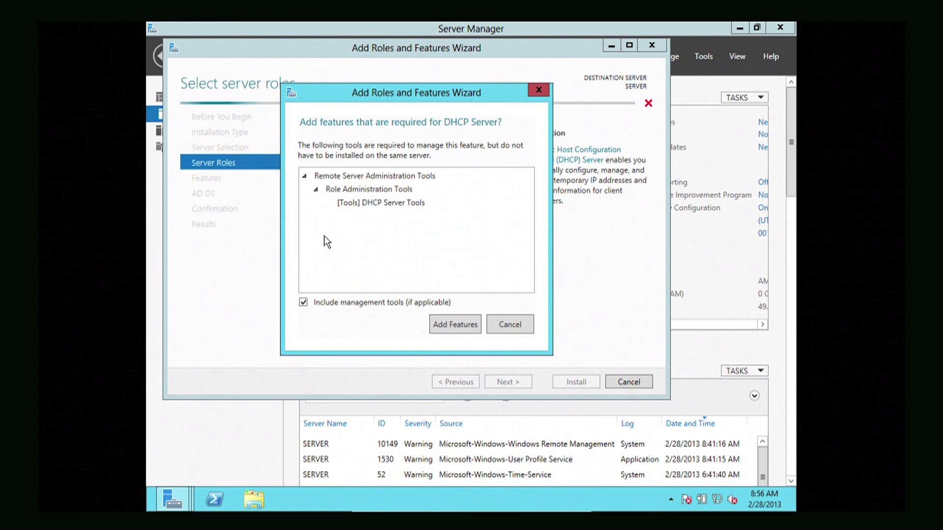
left_click(446, 316)
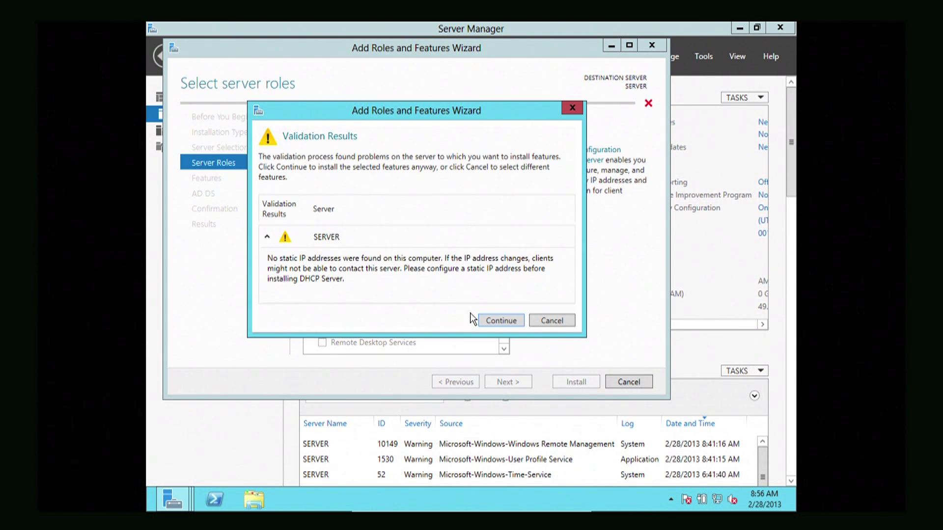
left_click(500, 321)
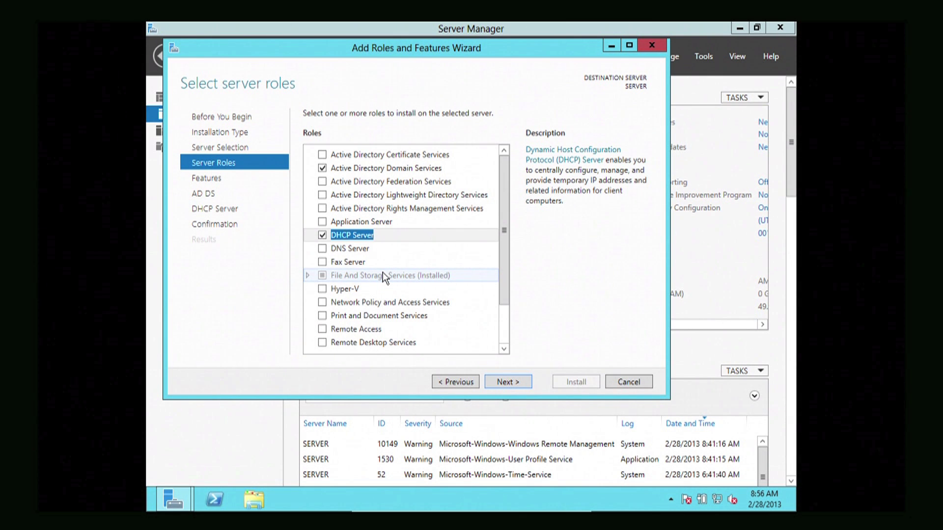
left_click(323, 249)
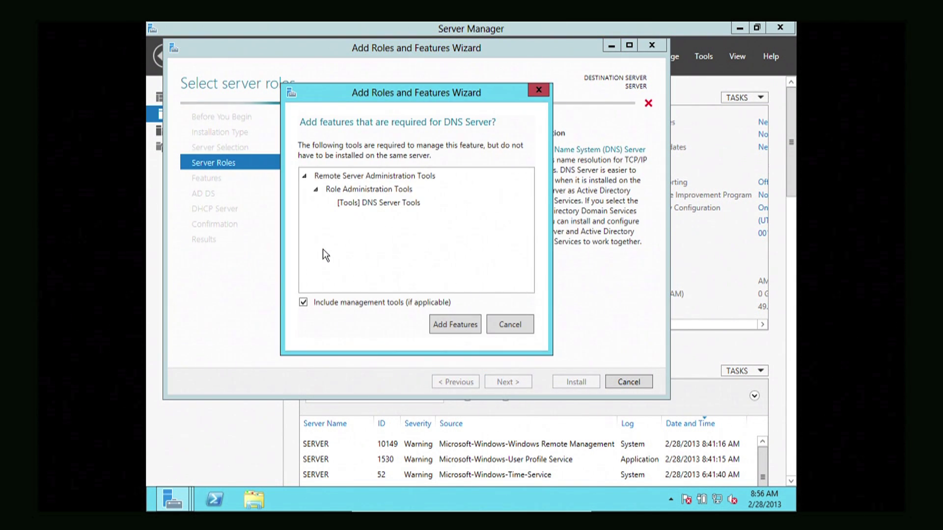
left_click(446, 320)
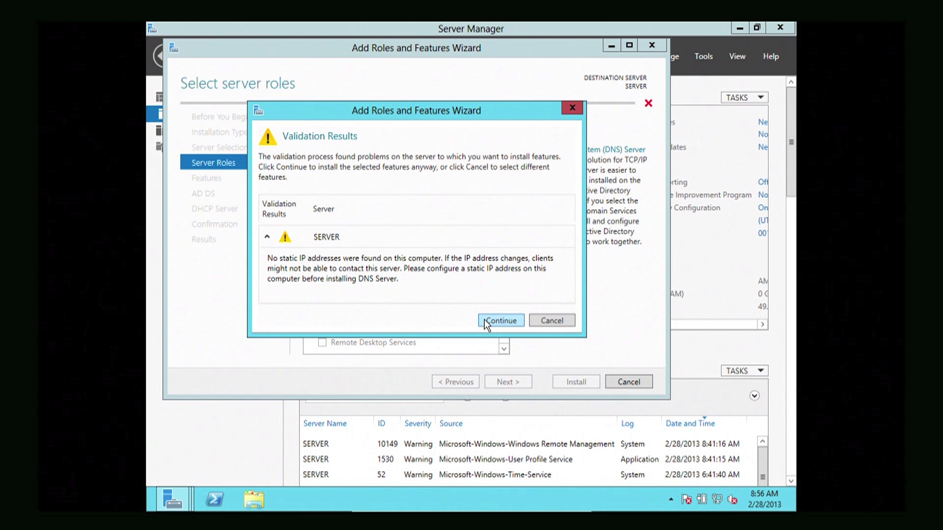
left_click(501, 320)
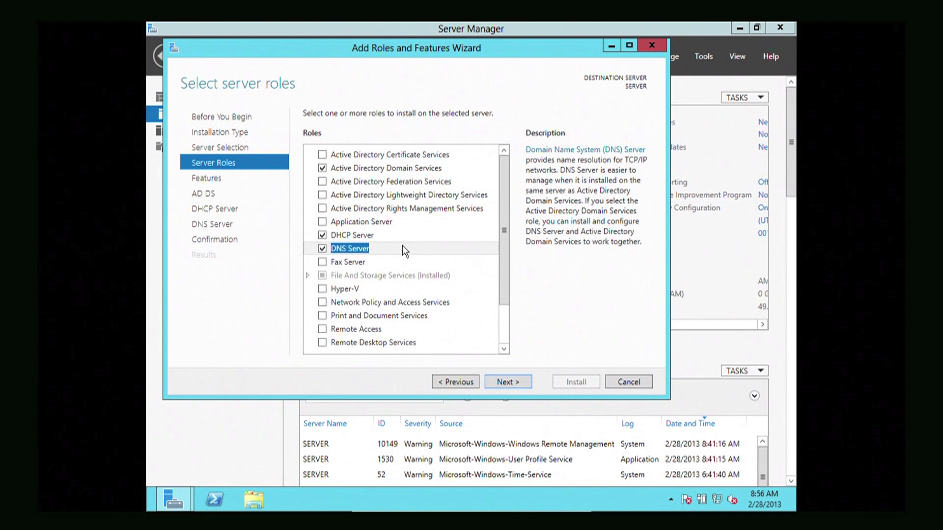
- Keep the default features and install the selected roles without enabling the automatic restart
left_click(498, 381)
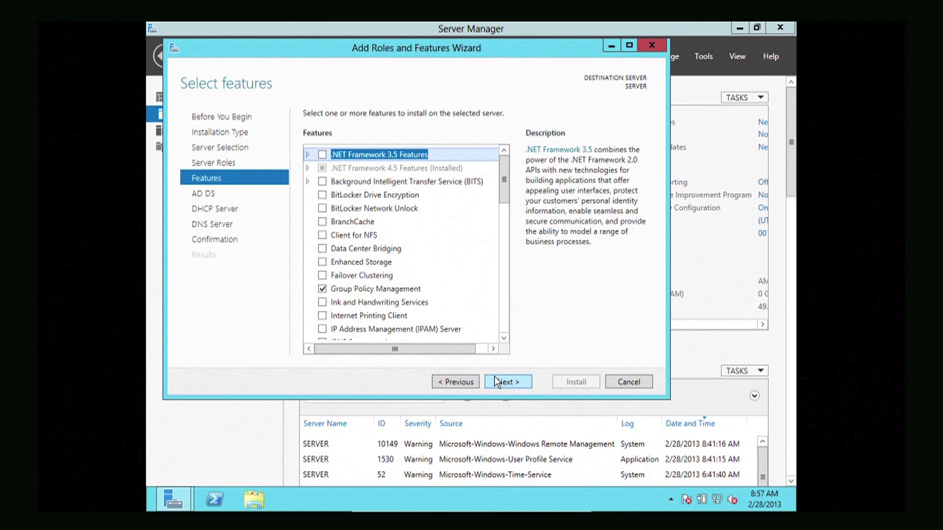
left_click(498, 381)
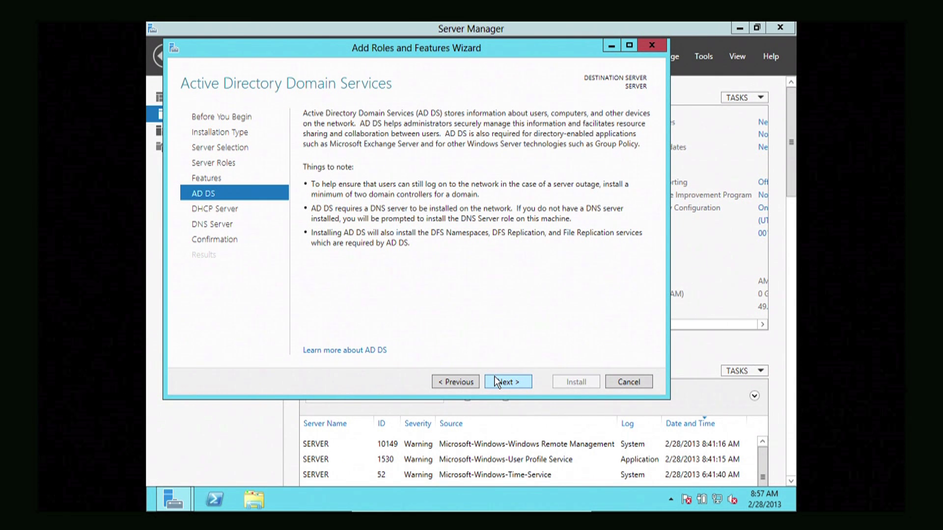
left_click(498, 382)
left_click(498, 382)
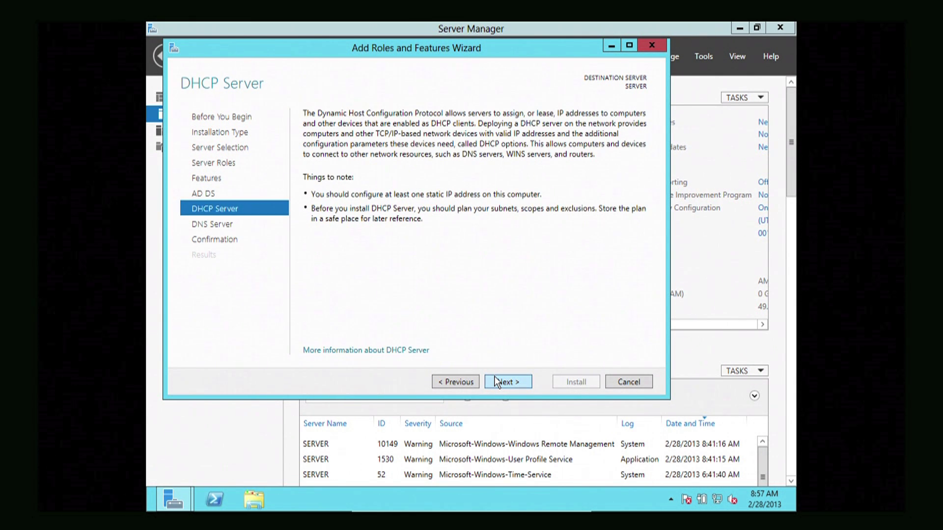
left_click(497, 382)
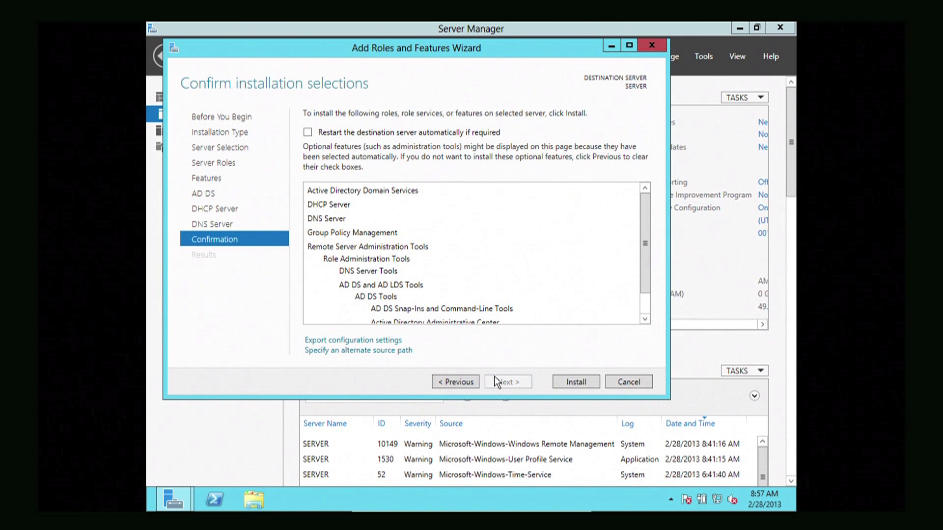
left_click(576, 382)
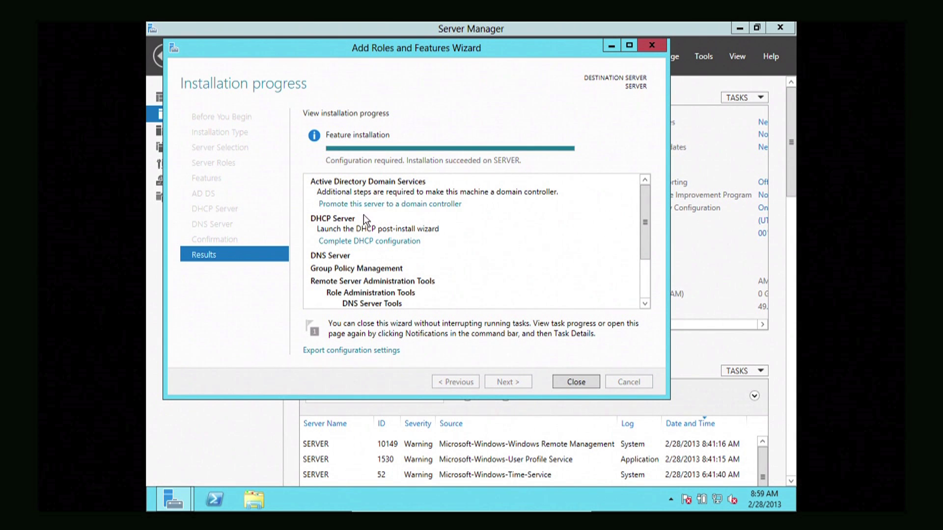
- Start promoting the server to a domain controller and choose to add a new forest
left_click(352, 242)
left_click(390, 206)
left_click(359, 205)
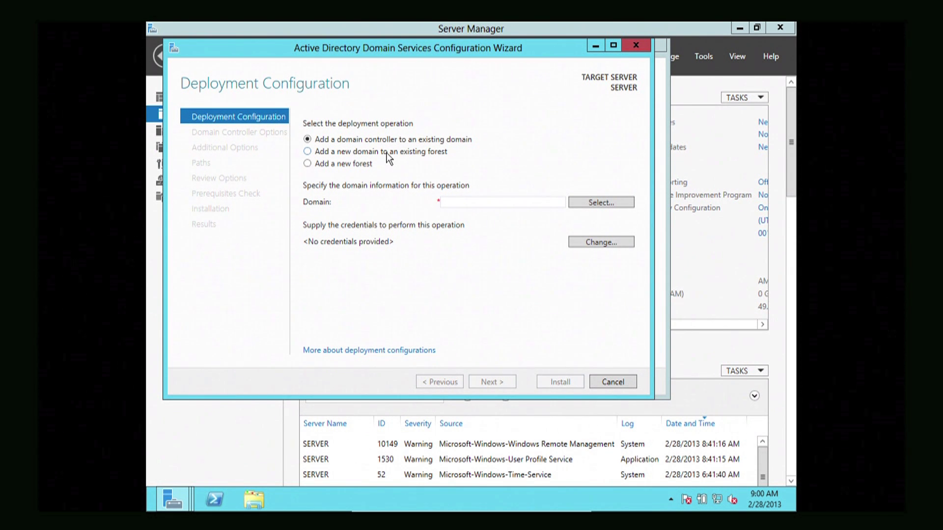
left_click(308, 164)
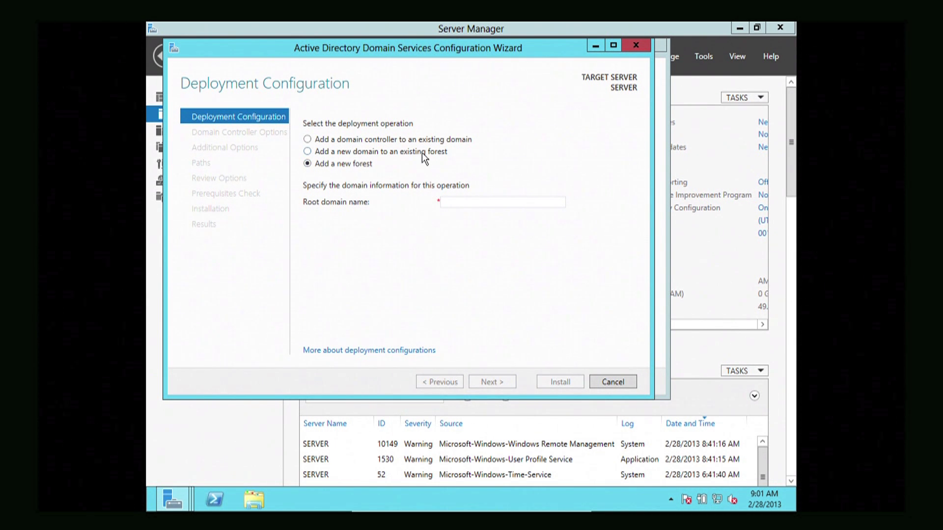
- Set the new forest's root domain name to etcg.com and proceed to the domain controller options
left_click(453, 203)
type("etcg")
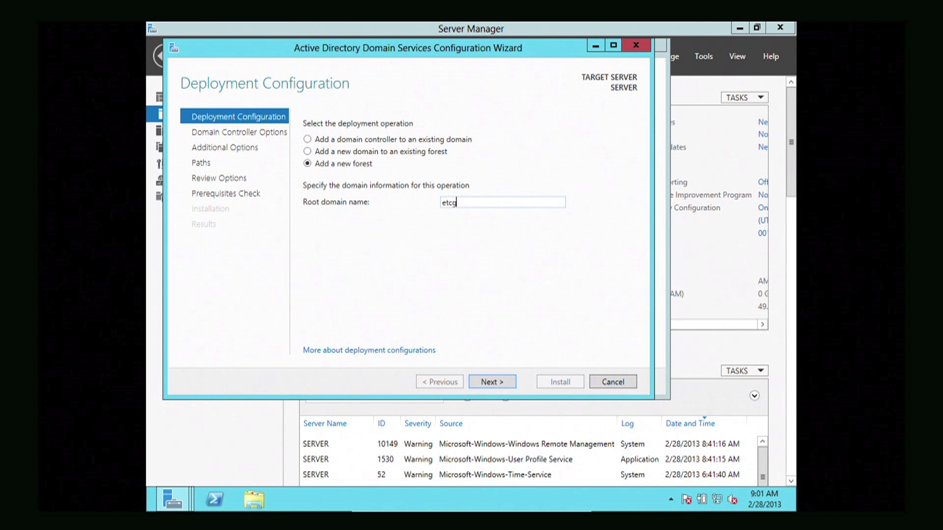
type(".com")
key("BackSpace")
key("BackSpace")
key("BackSpace")
key("BackSpace")
type(".com")
left_click(488, 381)
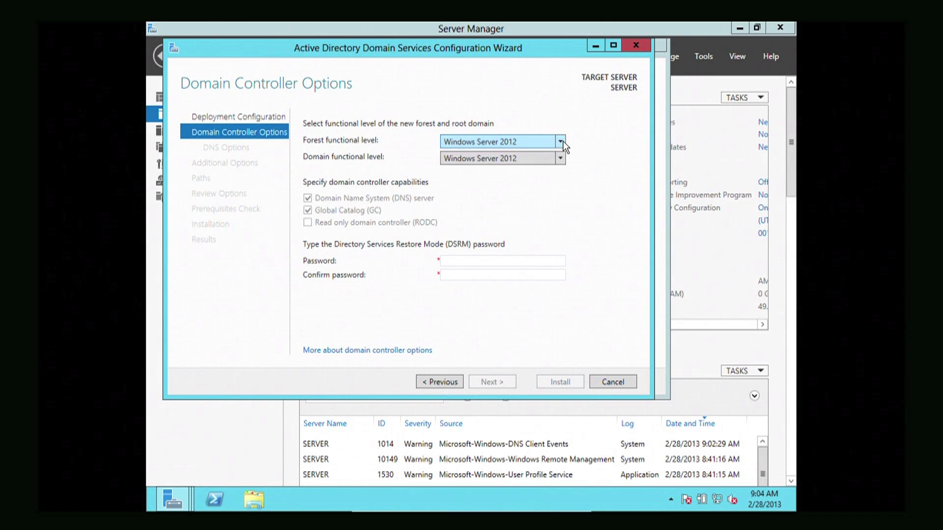
- Keep the forest functional level at Windows Server 2012, then enter and confirm the Directory Services Restore Mode password
left_click(560, 142)
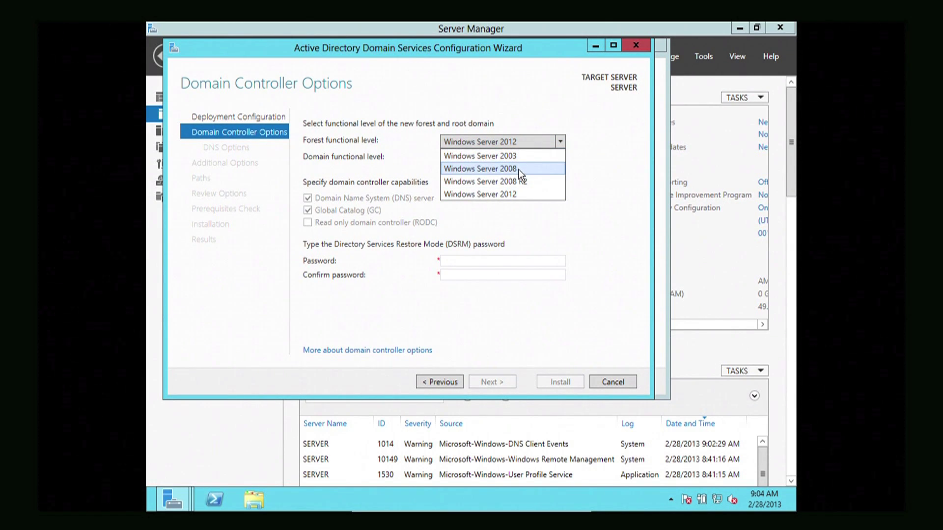
left_click(586, 186)
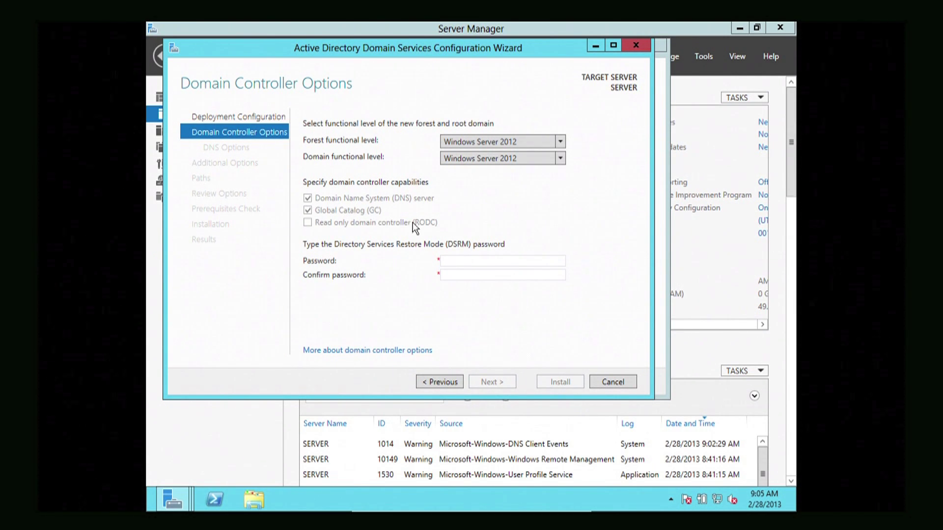
left_click(450, 257)
type("•••••••••")
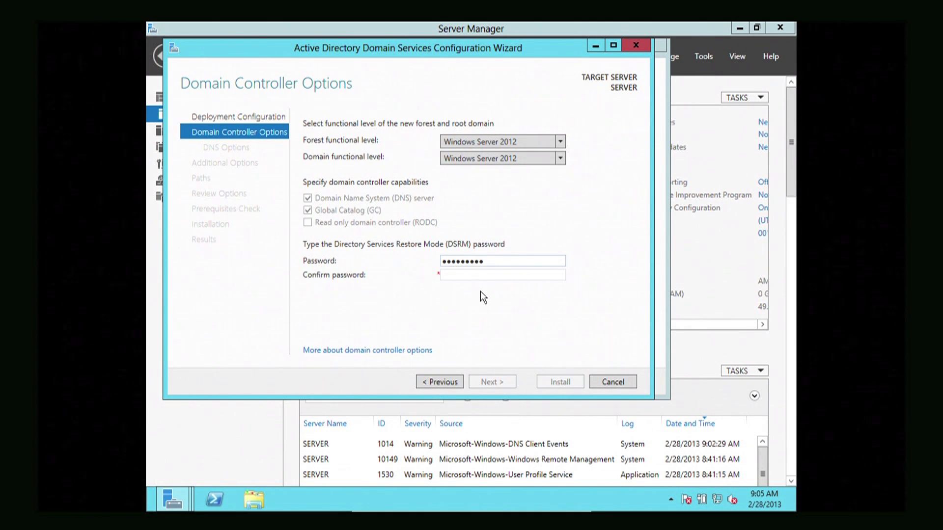
key("Tab")
type("••")
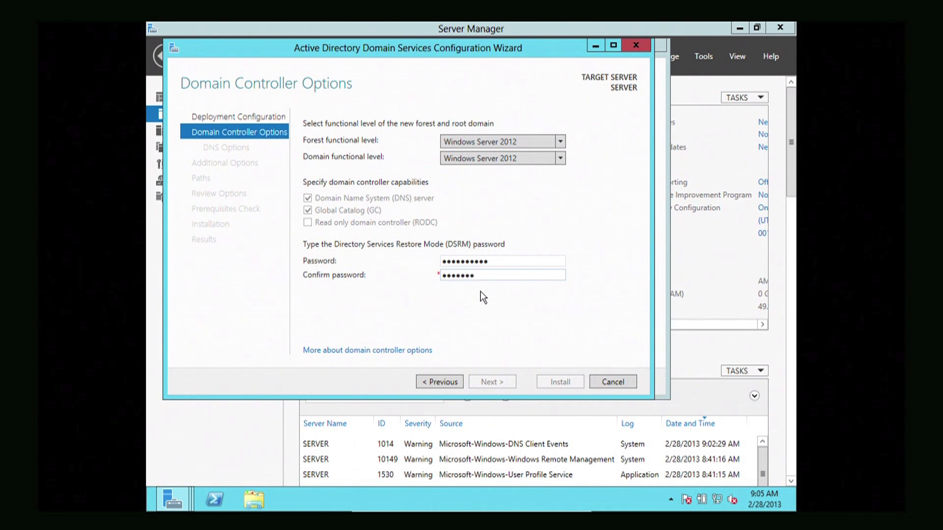
type("••••••••")
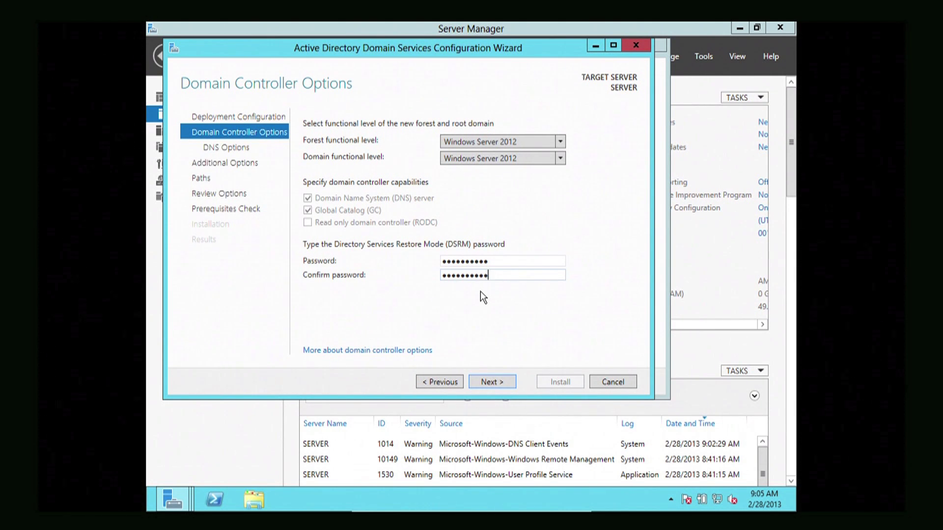
left_click(484, 379)
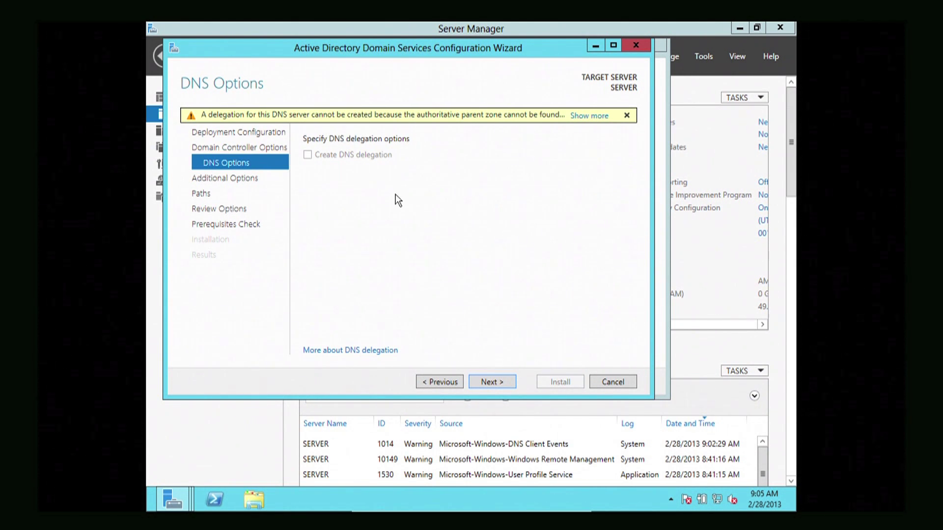
- Continue without a DNS delegation and keep ETCG as the NetBIOS domain name
left_click(483, 382)
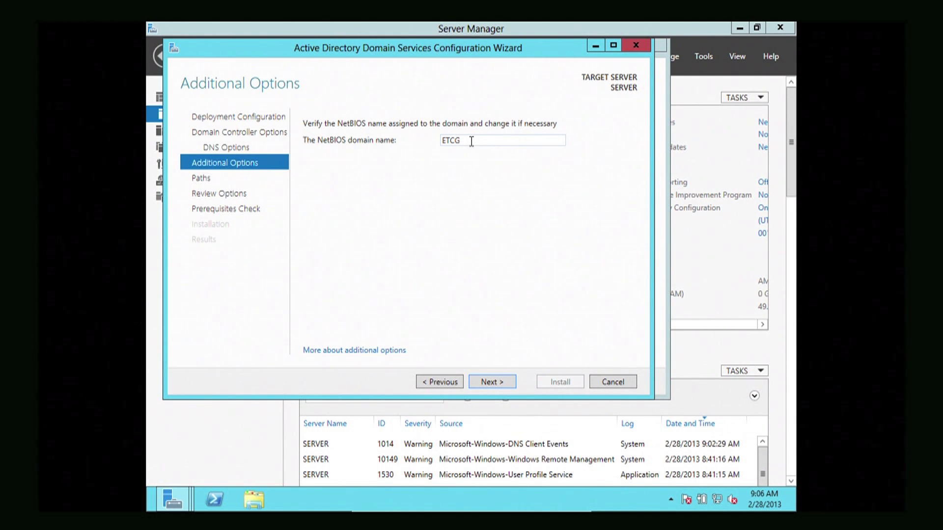
double_click(470, 141)
left_click(483, 143)
left_click(488, 382)
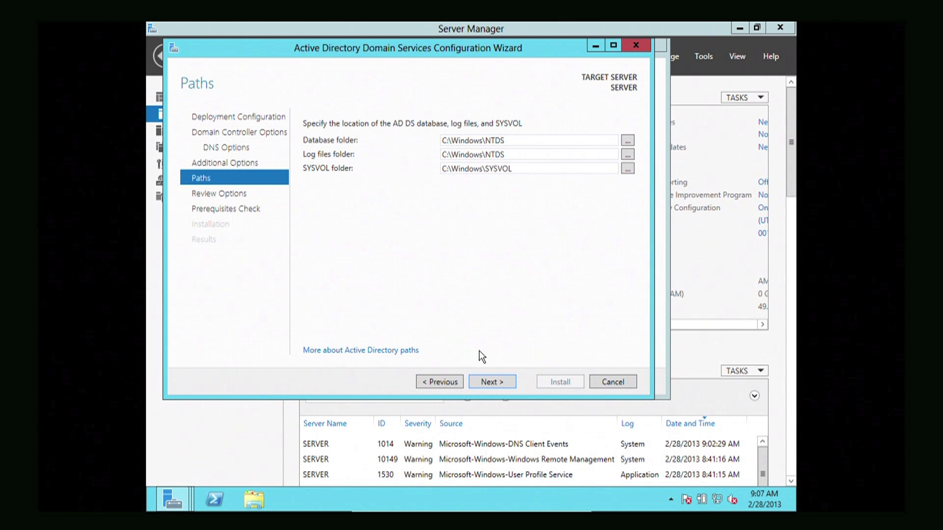
- Accept the default AD DS database, log and SYSVOL folders, and run the prerequisites check after reviewing the selections
left_click(484, 380)
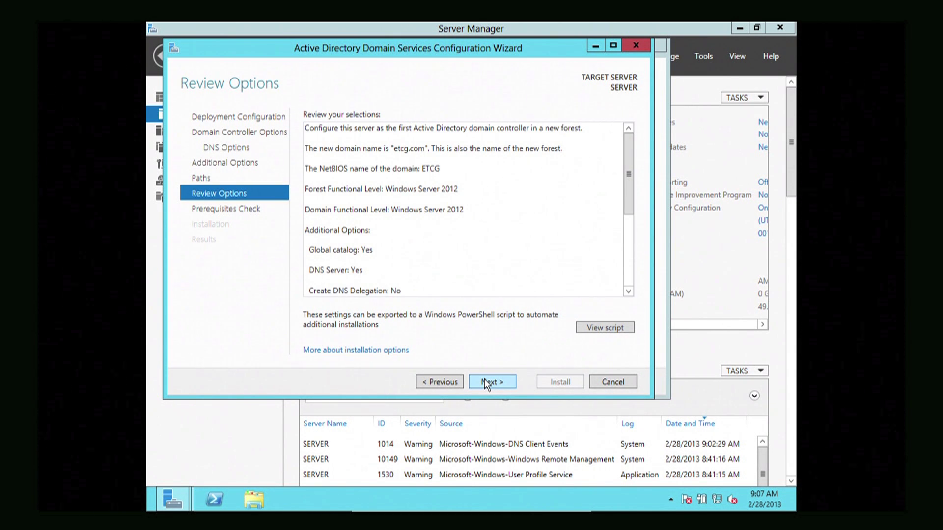
left_click_drag(626, 186, 630, 270)
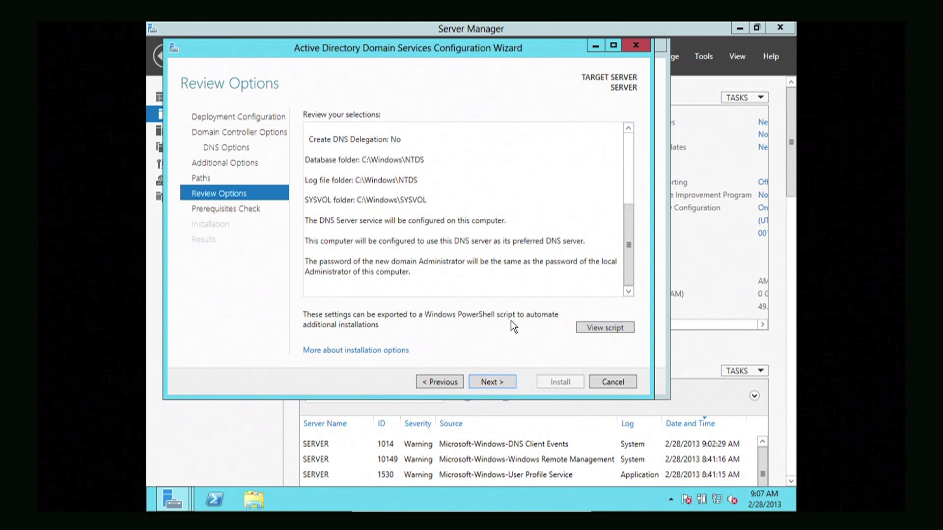
left_click(488, 381)
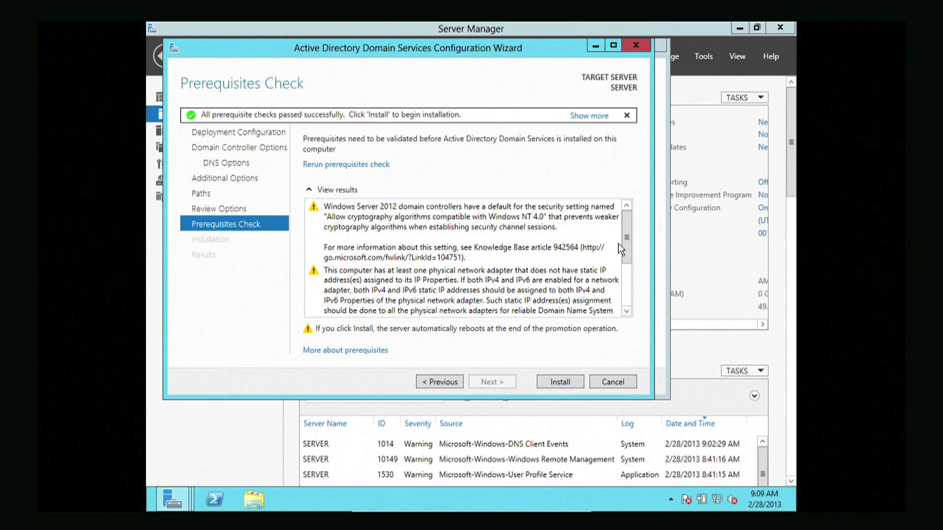
- Review the prerequisites check results and start installing Active Directory Domain Services on the server
left_click_drag(625, 242, 622, 296)
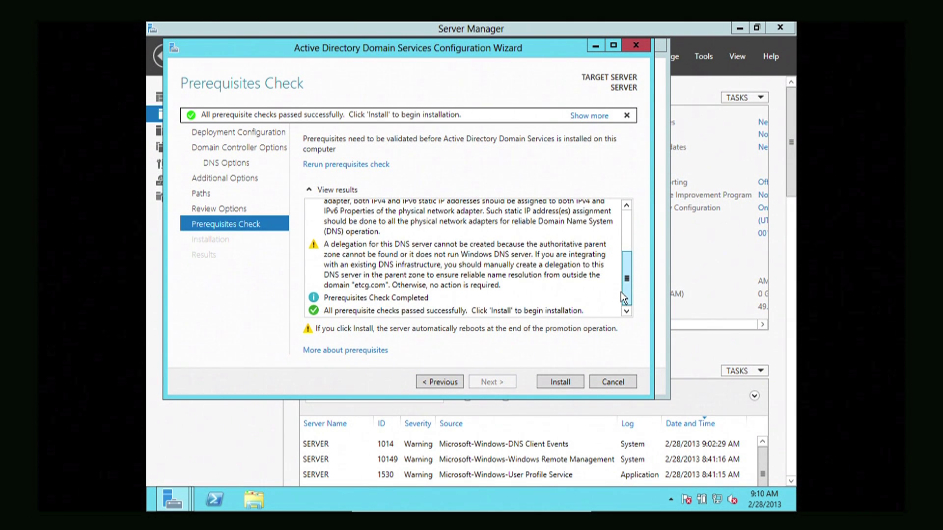
left_click_drag(622, 297, 614, 235)
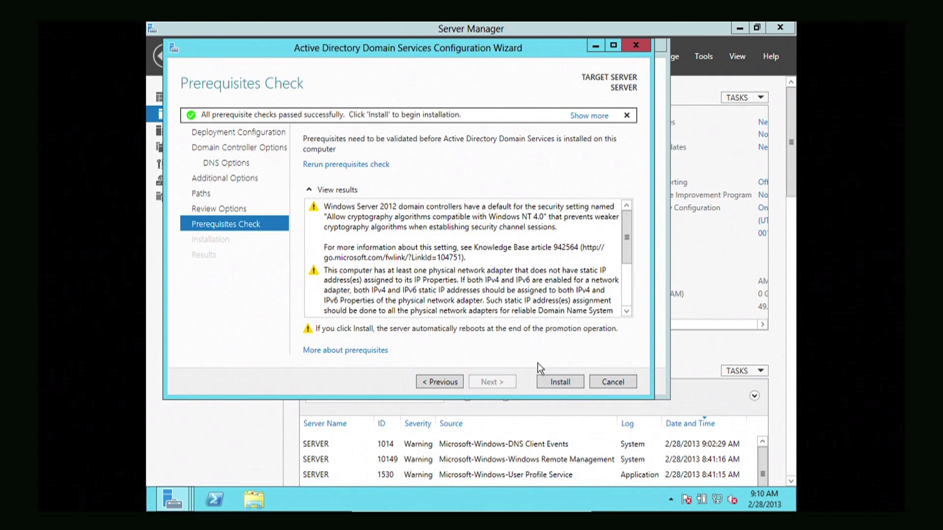
left_click(549, 381)
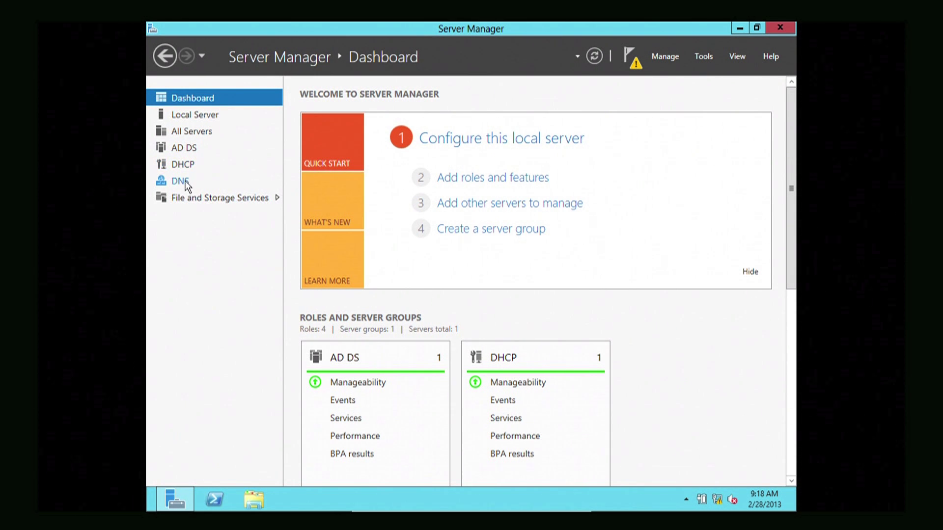
- Examine the DHCP and AD DS role pages after the promotion, and return to the dashboard
left_click(186, 167)
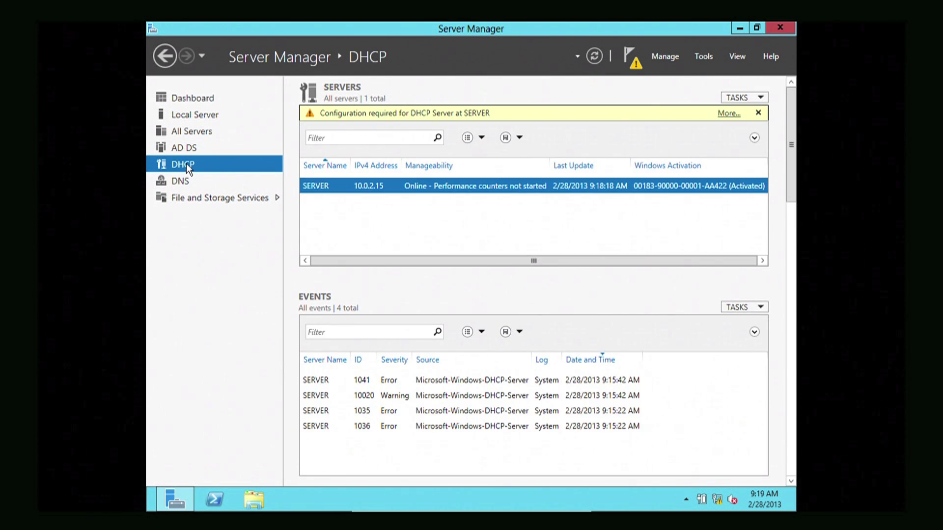
left_click(182, 147)
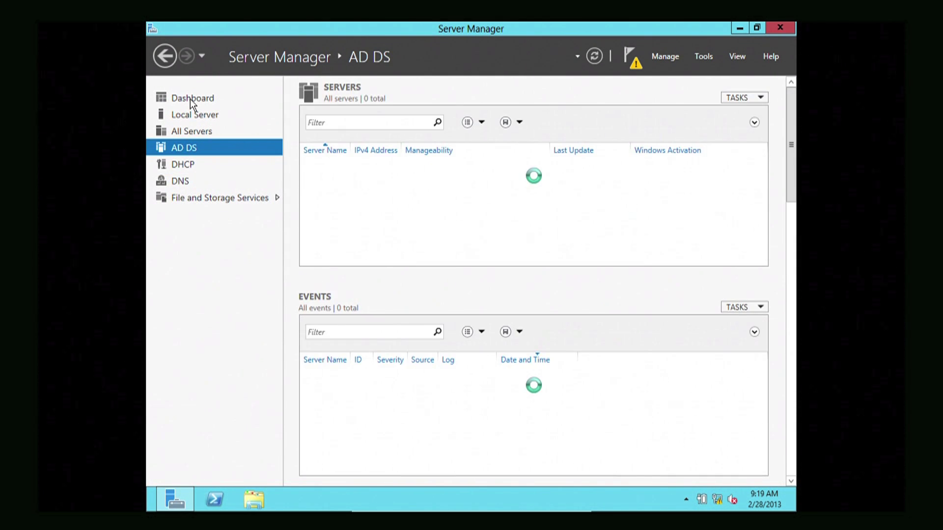
left_click(190, 99)
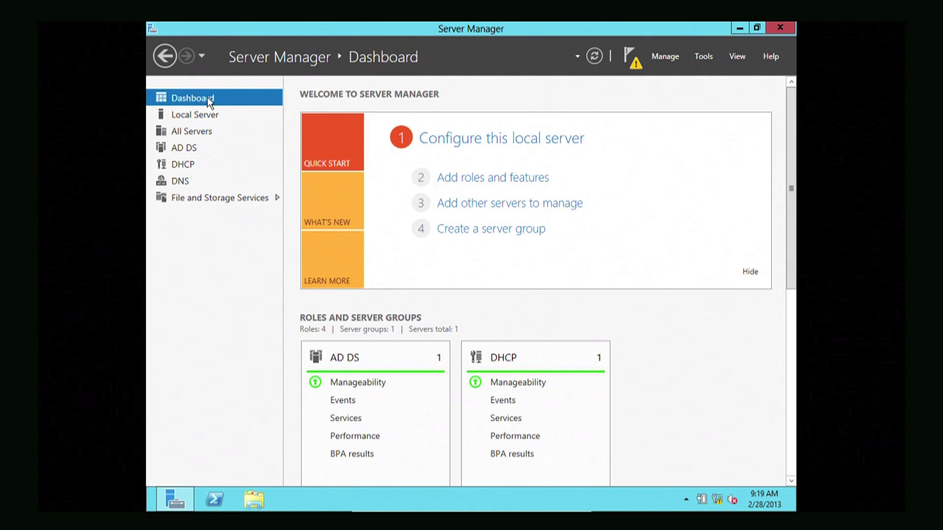
- Check the available administration tools, the local server's properties and the pending post-deployment notifications
left_click(703, 57)
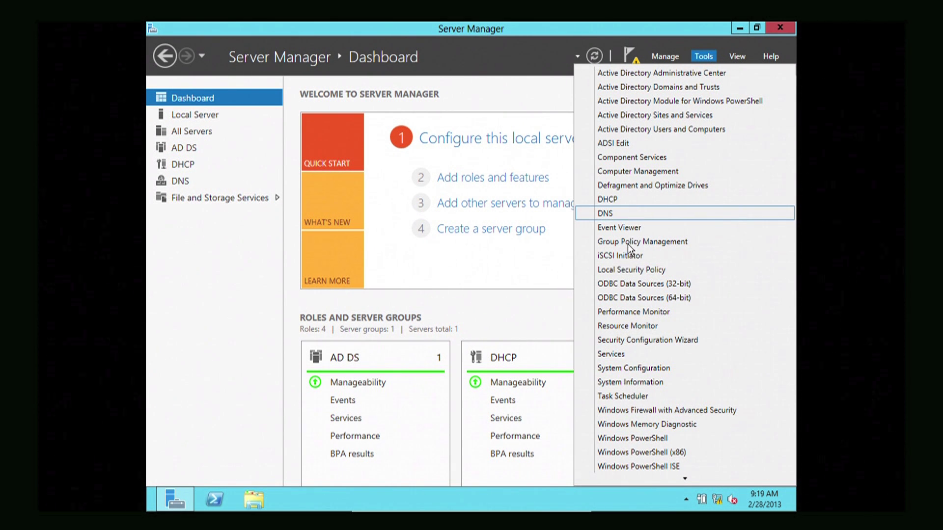
left_click(259, 286)
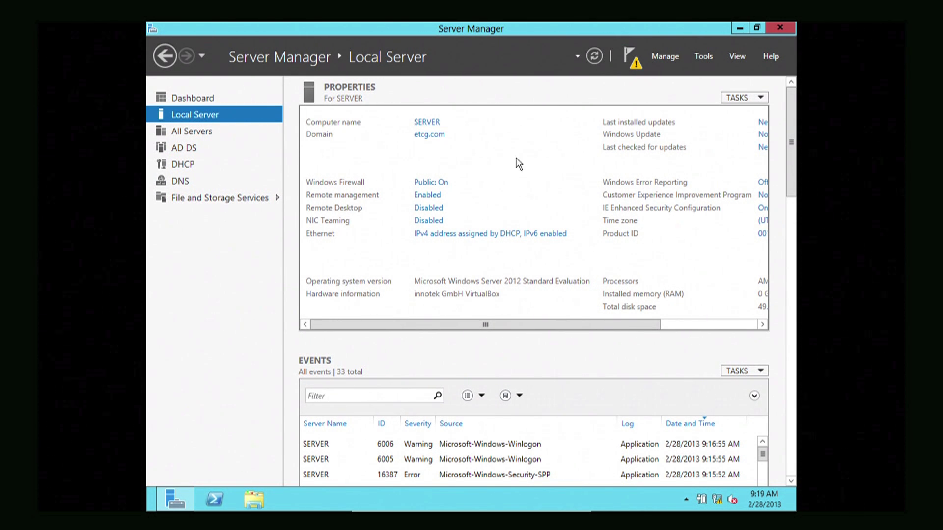
left_click(628, 66)
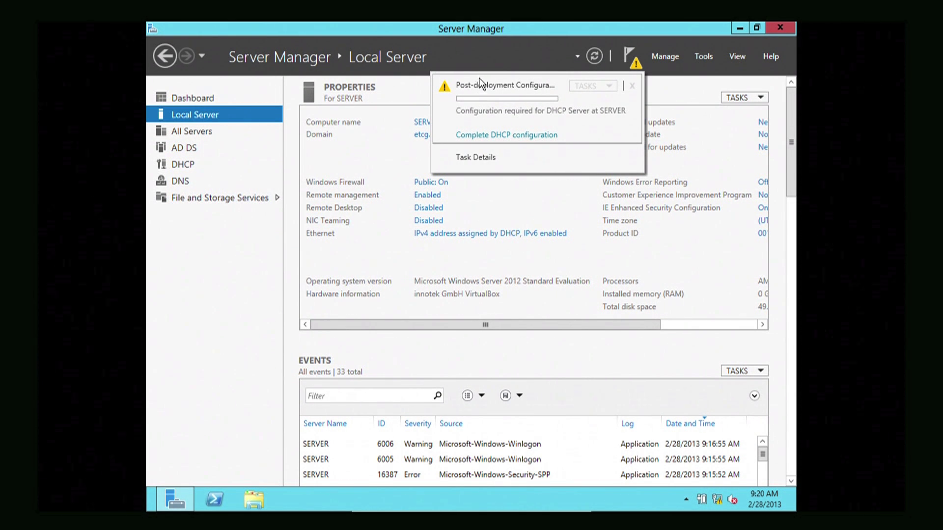
left_click(484, 59)
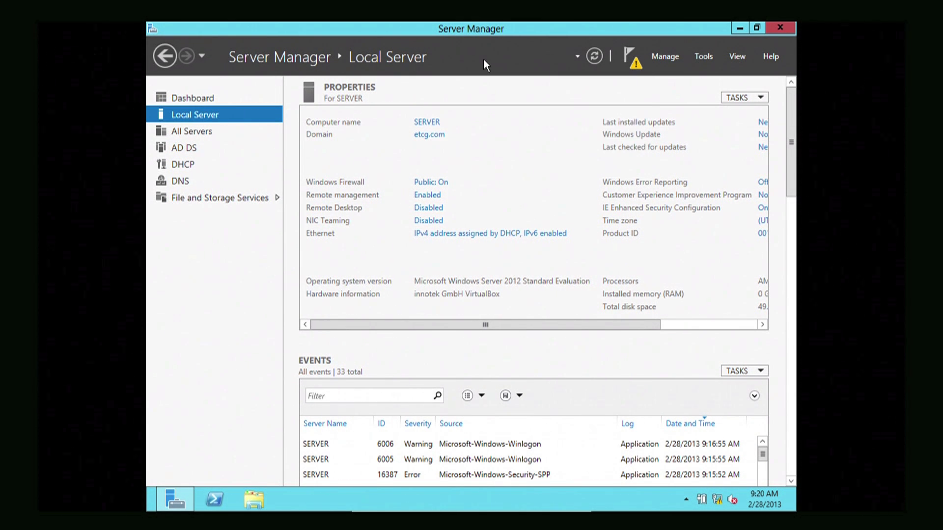